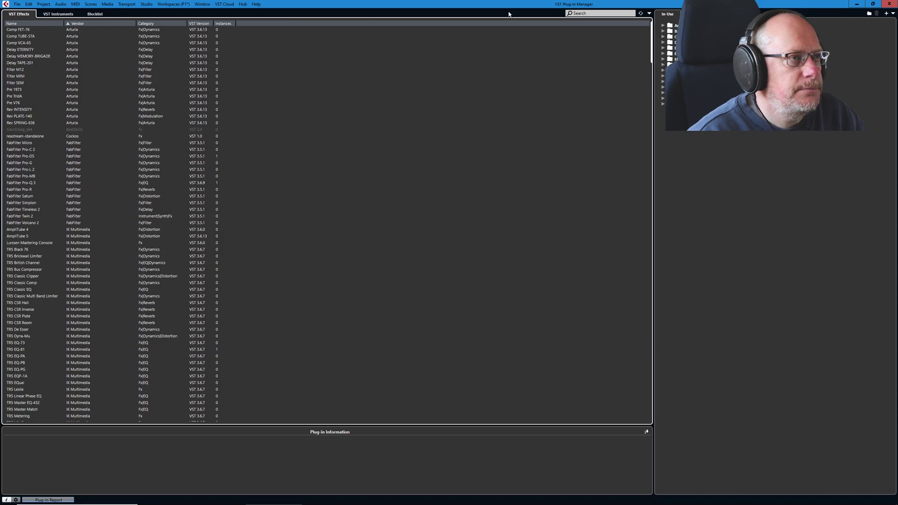
Restore the full-screen VST Plug-in Manager to a floating window, reposition it, and enlarge it taller and wider
click(873, 4)
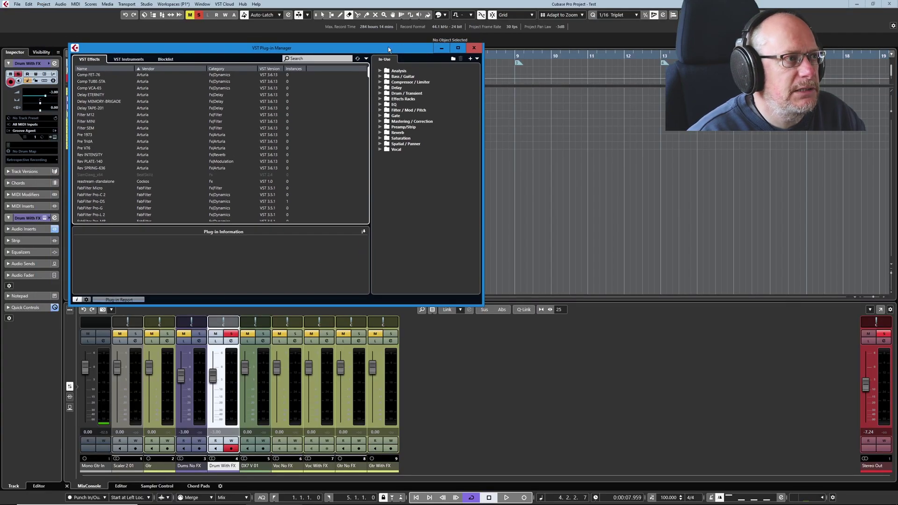
drag(389, 50, 564, 31)
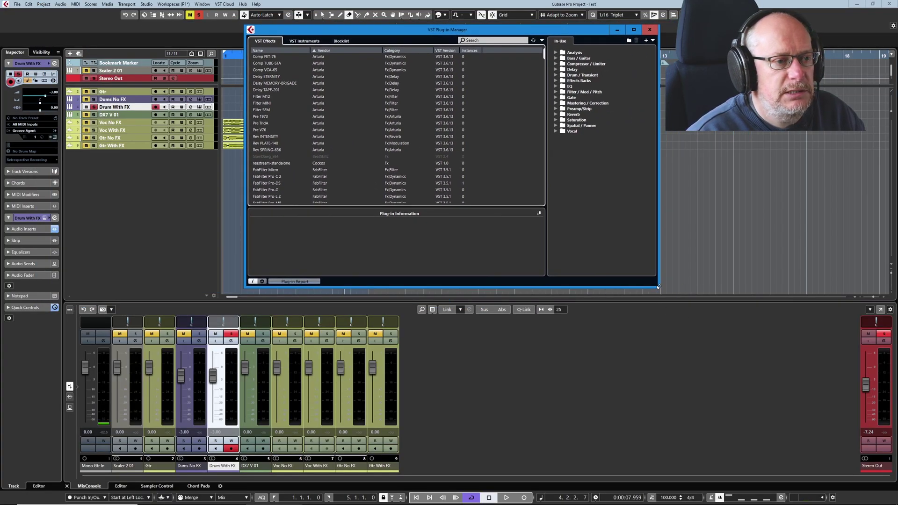
drag(659, 287, 610, 481)
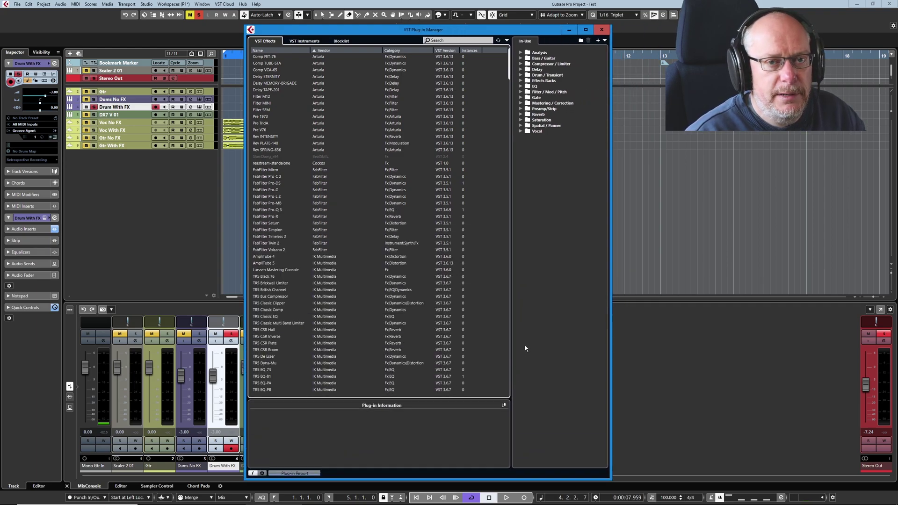
drag(382, 29, 338, 19)
drag(566, 204, 581, 169)
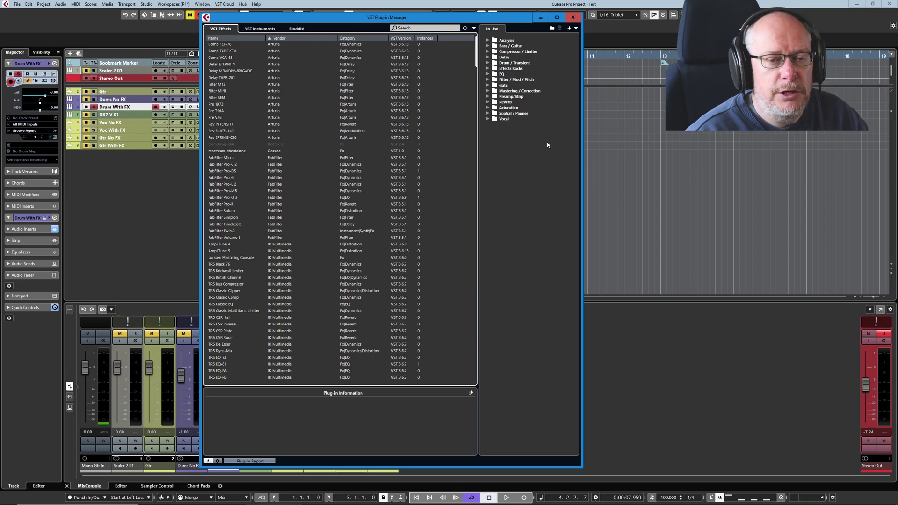
scroll(294, 197, down, 20)
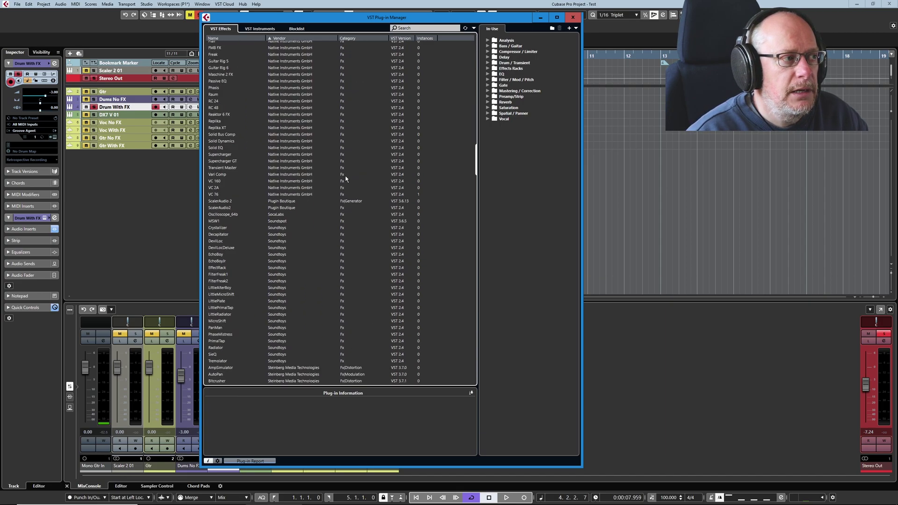
scroll(325, 209, up, 20)
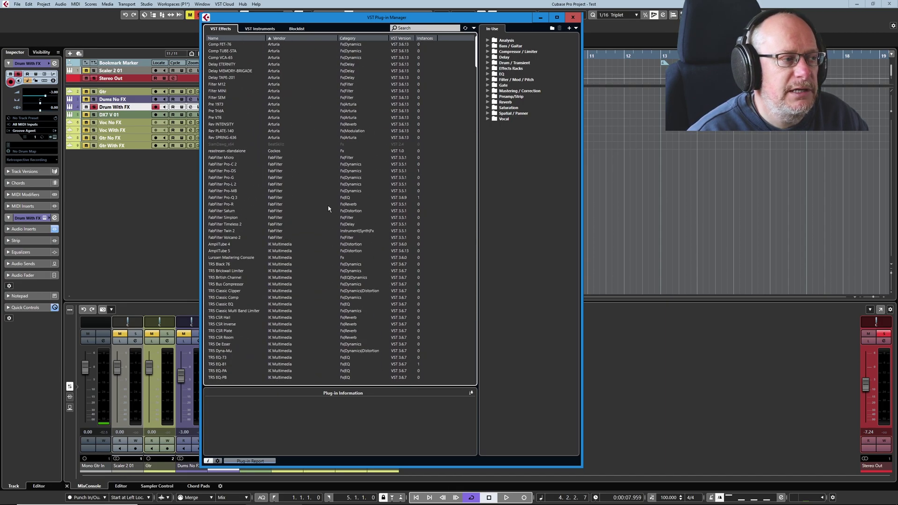
right_click(327, 206)
click(241, 176)
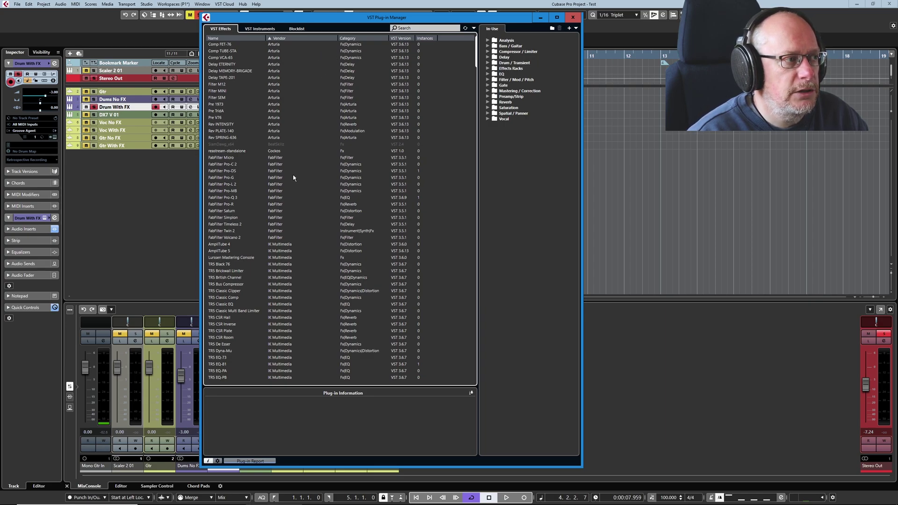
scroll(288, 199, down, 15)
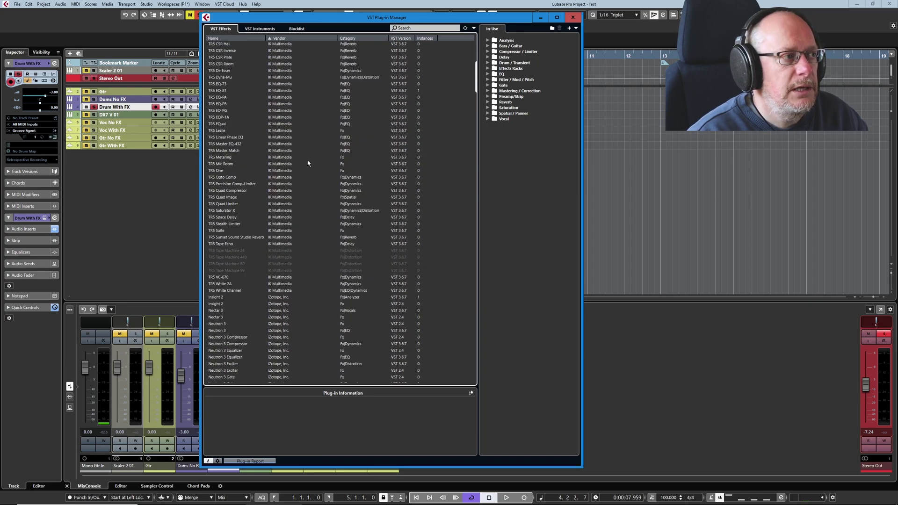
scroll(305, 166, down, 10)
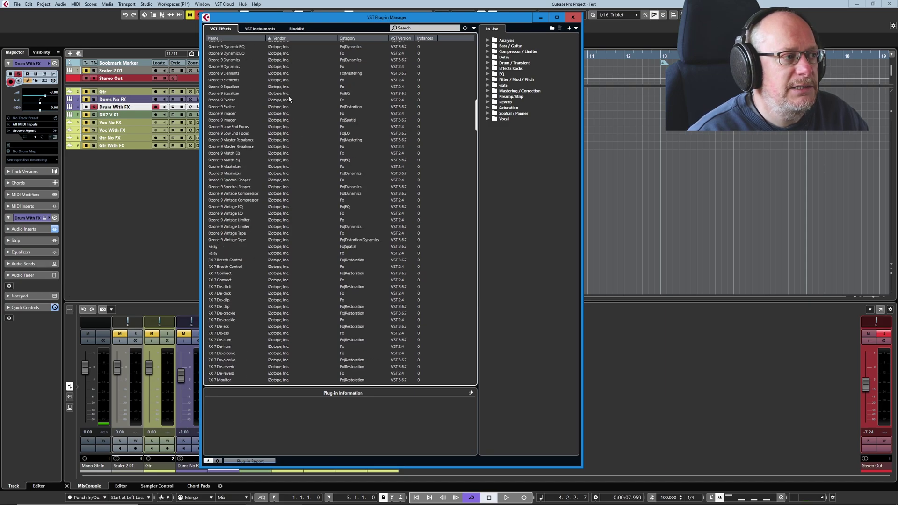
scroll(301, 233, down, 15)
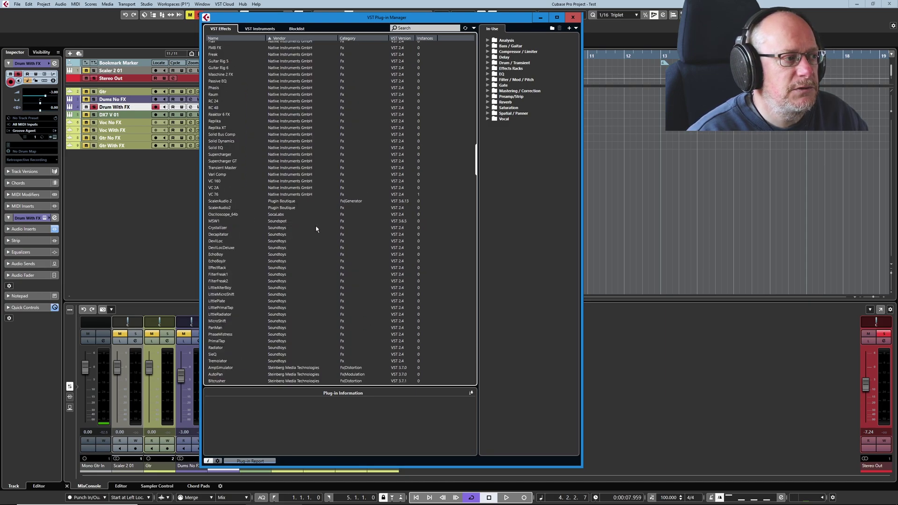
scroll(318, 226, down, 15)
scroll(300, 136, down, 15)
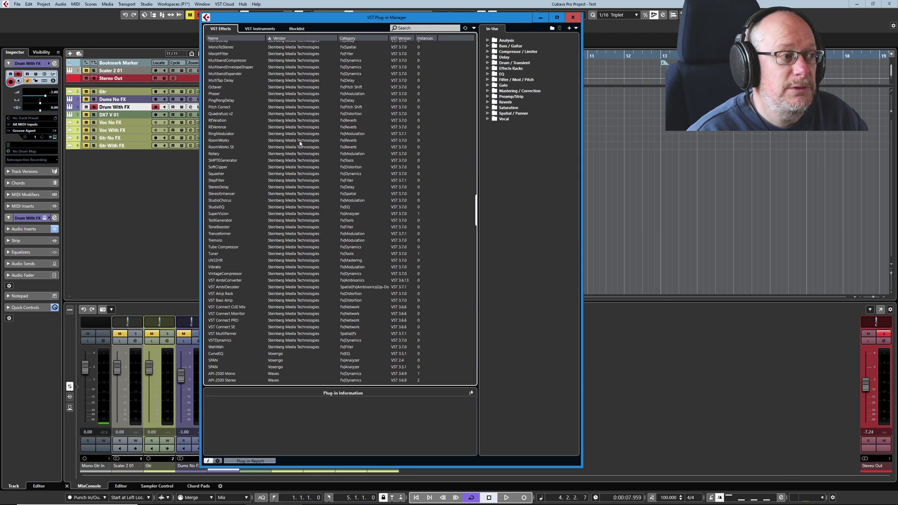
scroll(306, 152, down, 15)
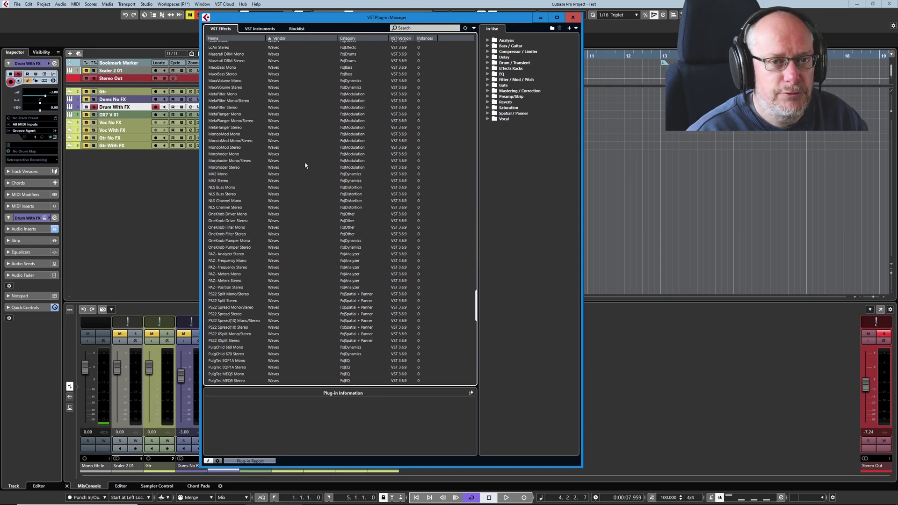
scroll(297, 156, down, 15)
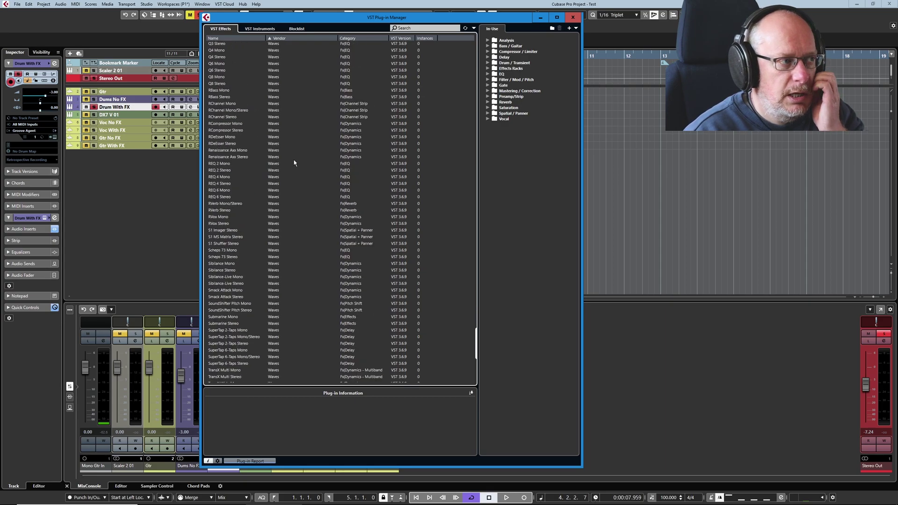
scroll(292, 164, up, 15)
scroll(287, 169, up, 15)
scroll(288, 175, down, 20)
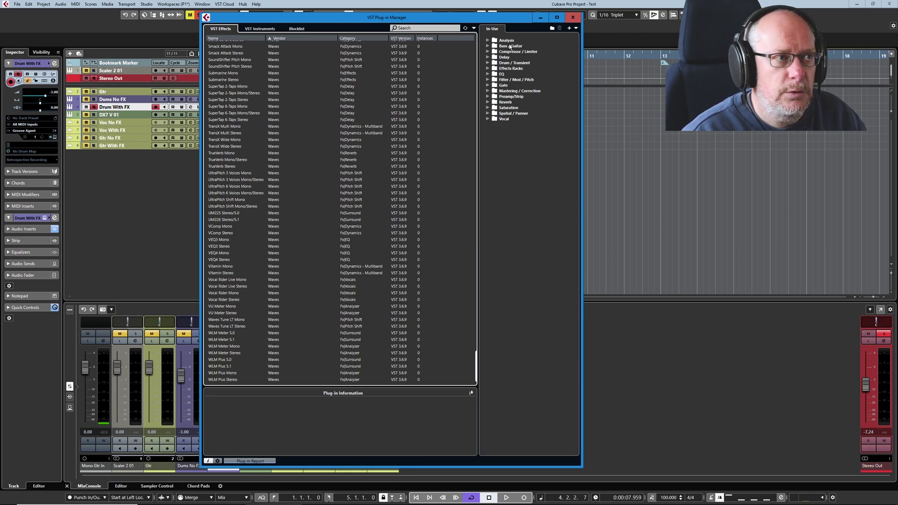
Shift the Plug-in Manager left and widen it, then check the Bass / Guitar and Drum / Transient folders
drag(468, 17, 357, 21)
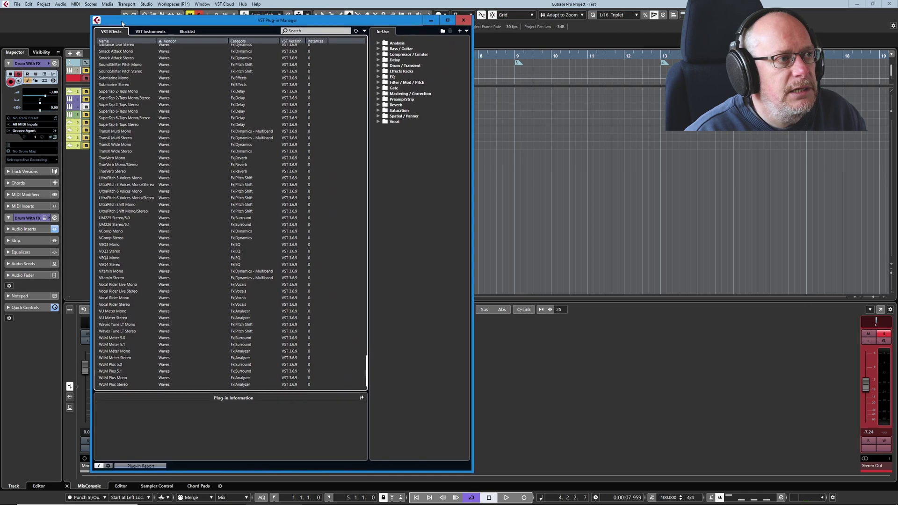
drag(472, 131, 536, 140)
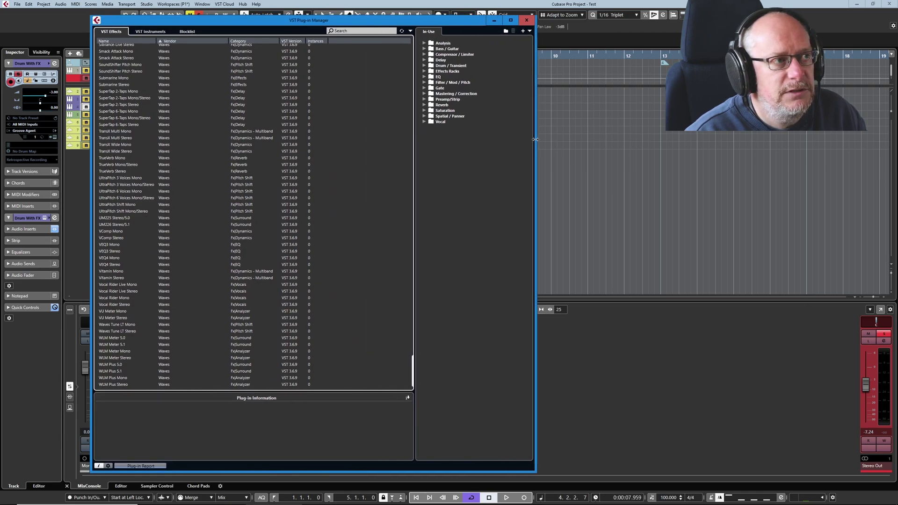
click(424, 49)
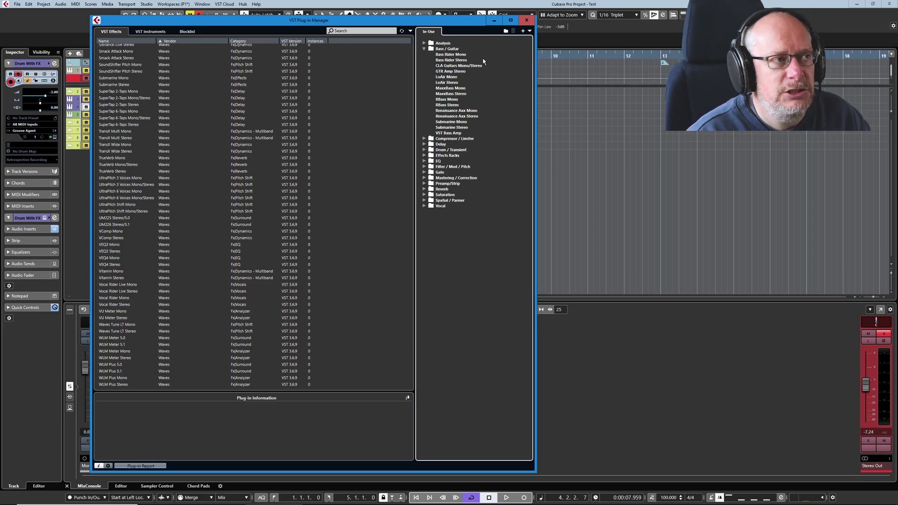
click(424, 48)
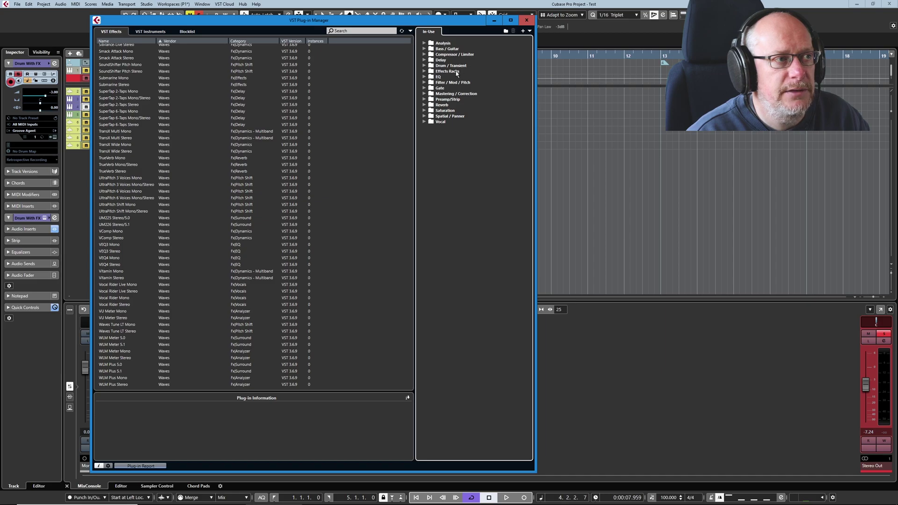
click(424, 66)
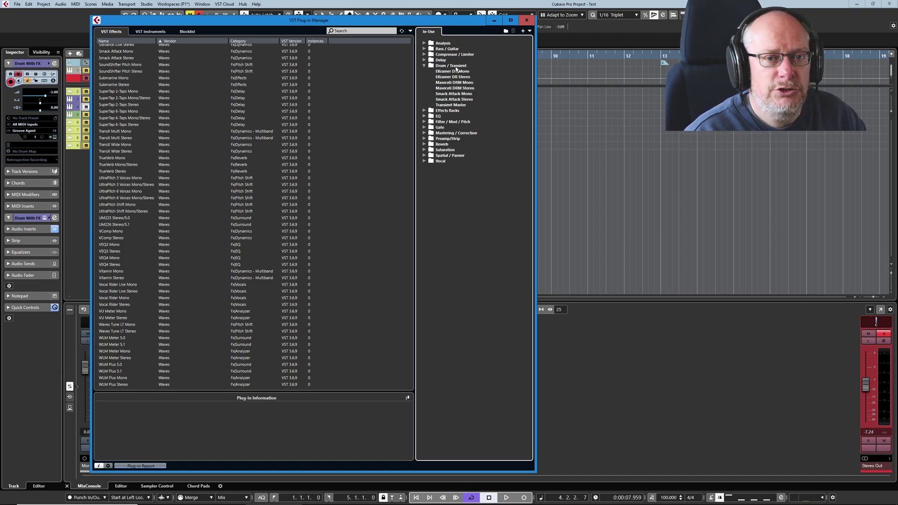
click(425, 66)
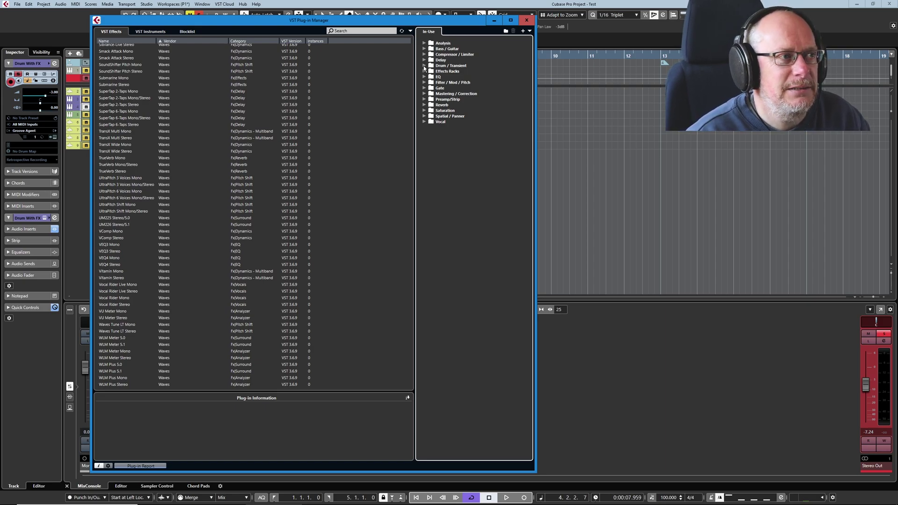
Look through the Vocal folder's plug-ins, then switch to the Cubase Excel workbook
click(424, 122)
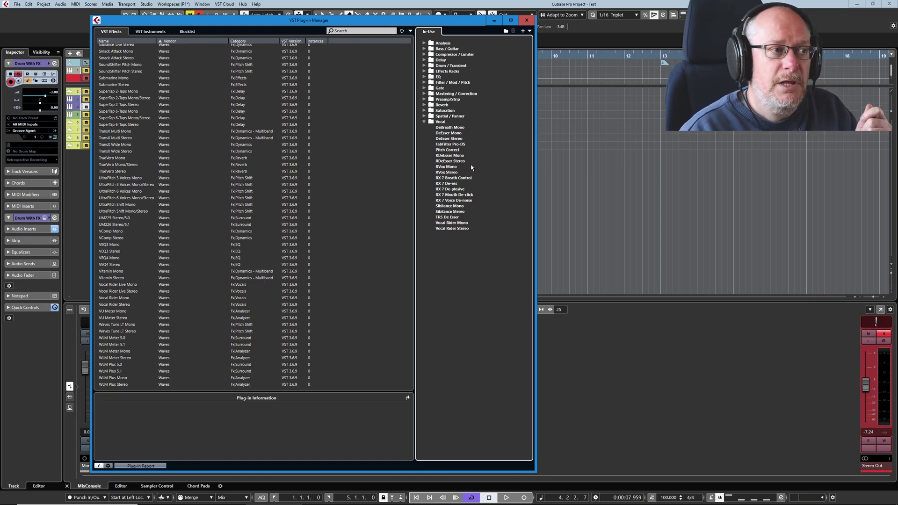
click(423, 121)
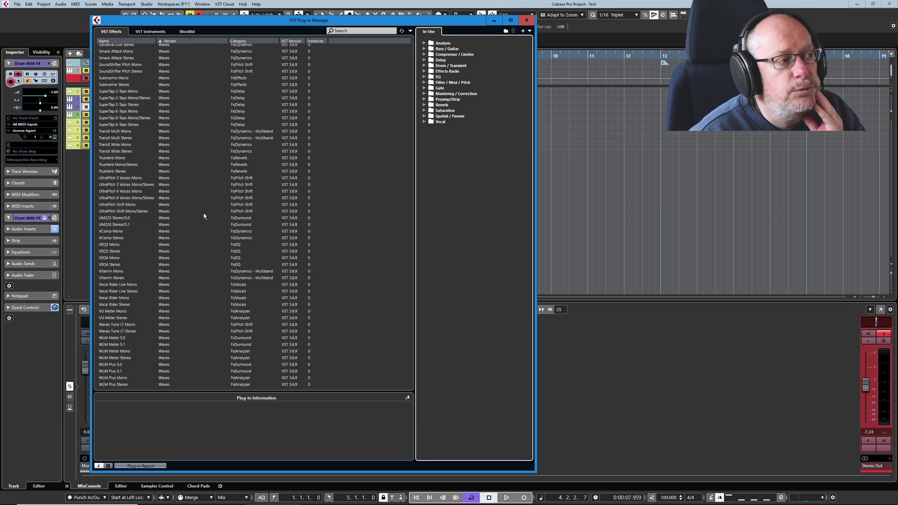
scroll(209, 215, up, 10)
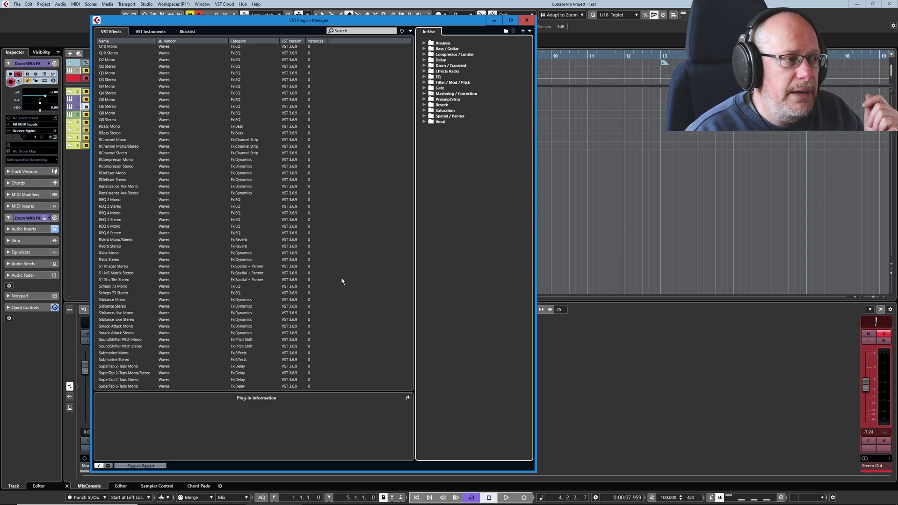
key(alt+Tab)
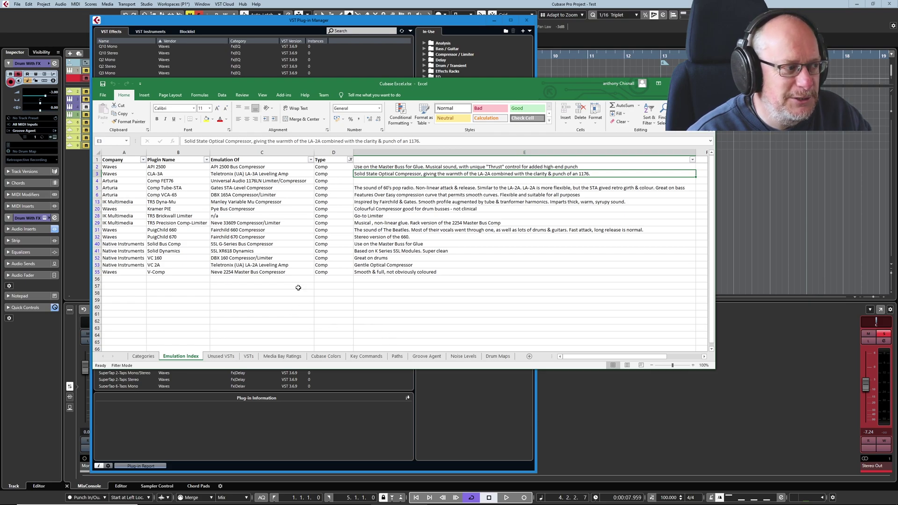
Glance at the Unused VSTs sheet and return to the Emulation Index sheet
scroll(224, 266, down, 1)
scroll(301, 223, up, 1)
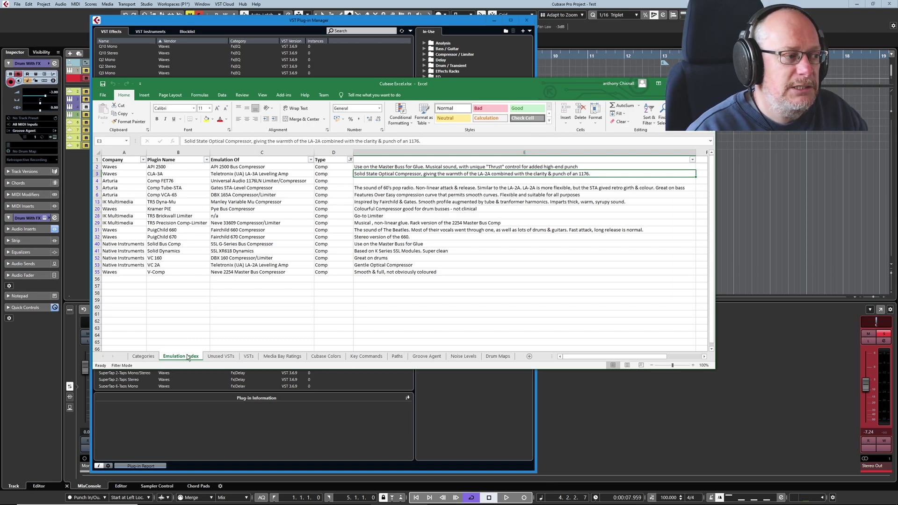
click(220, 357)
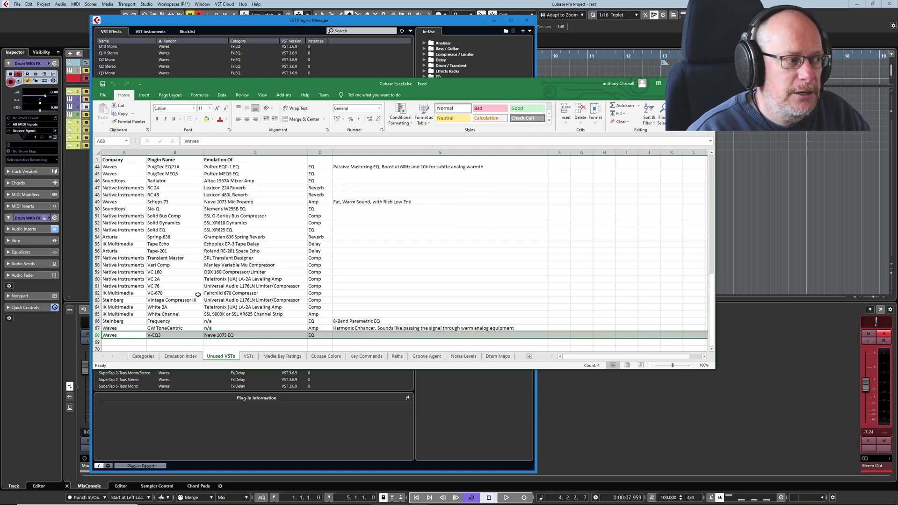
click(180, 357)
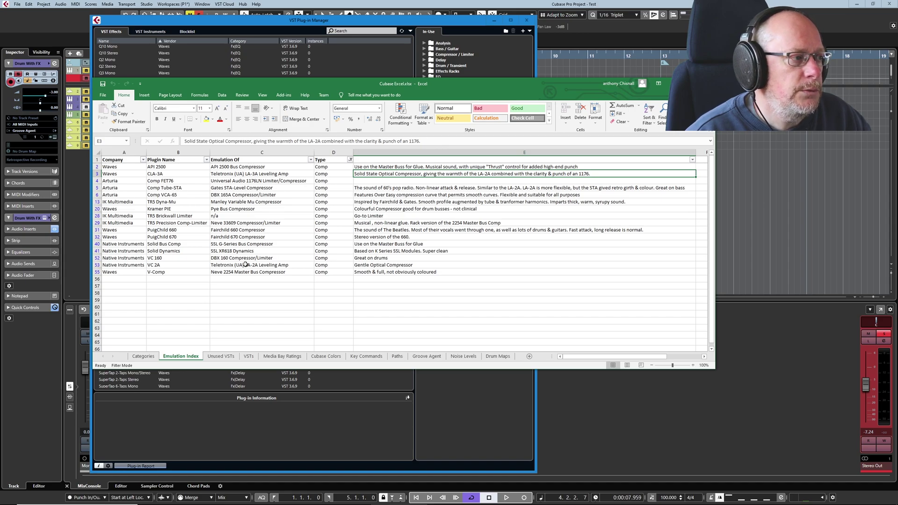
Check the Comp FET-76 row's company and 1176LN emulation, then return to Cubase
key(Left)
key(Left)
key(Down)
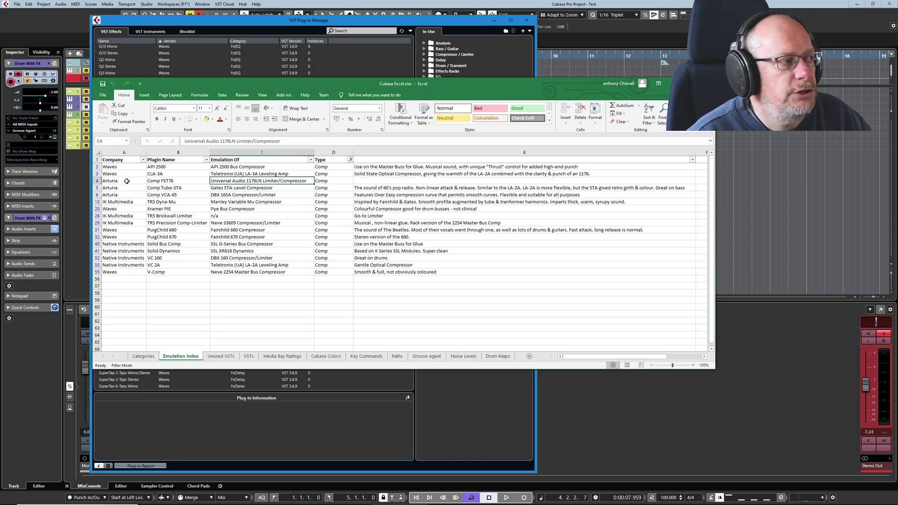
click(126, 178)
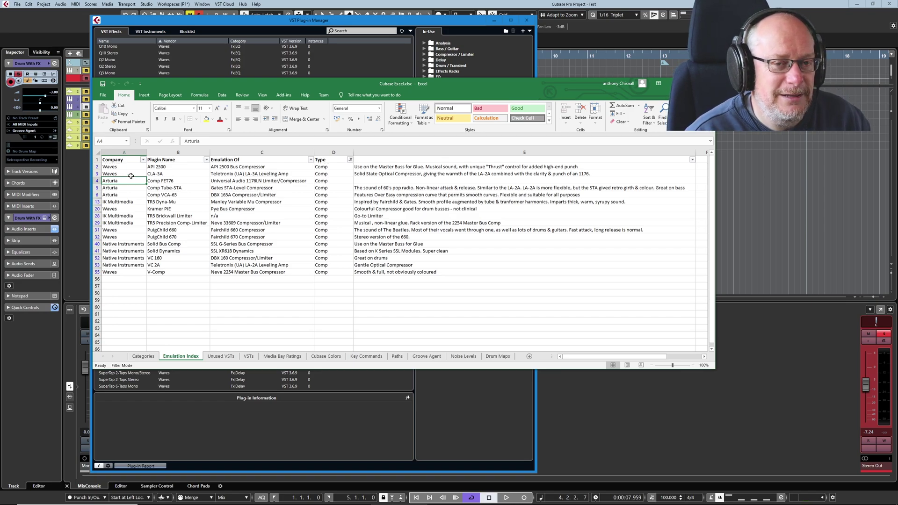
click(229, 181)
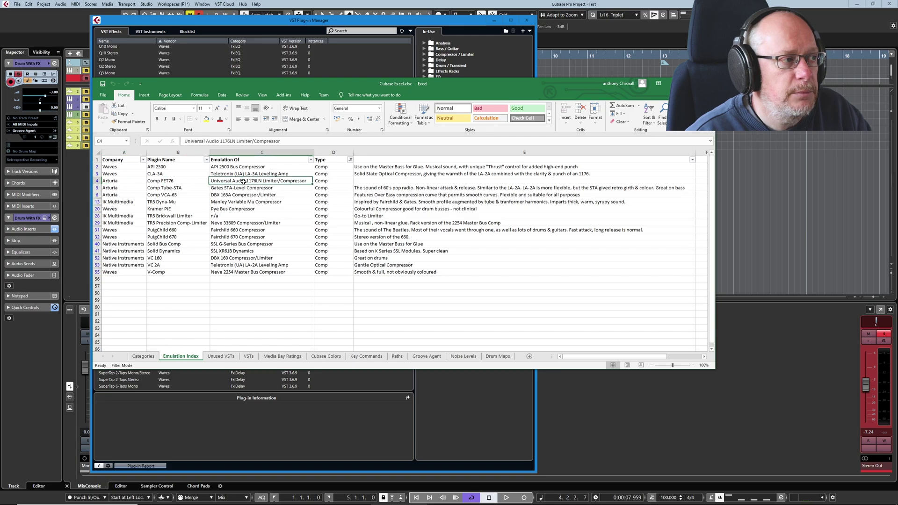
click(394, 48)
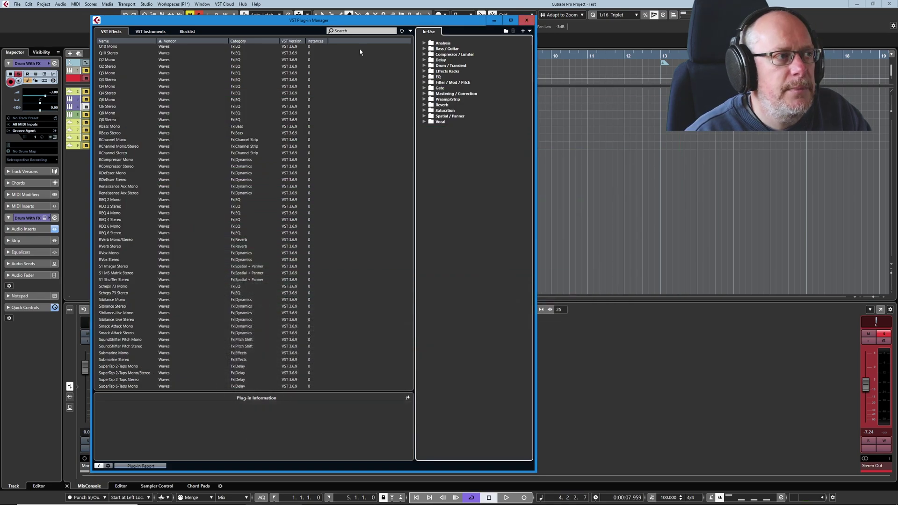
Close the Plug-in Manager and open the plug-in list for the Drum With FX channel's API-2500 insert
click(526, 20)
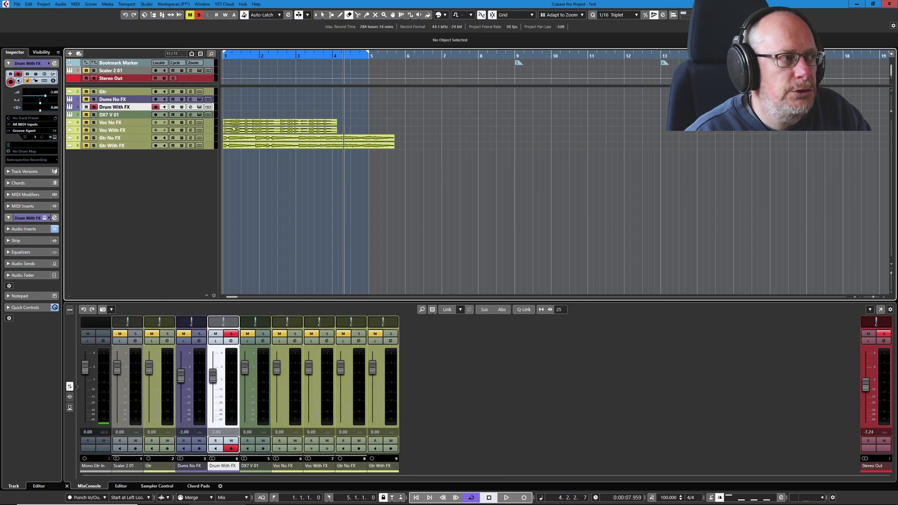
click(190, 107)
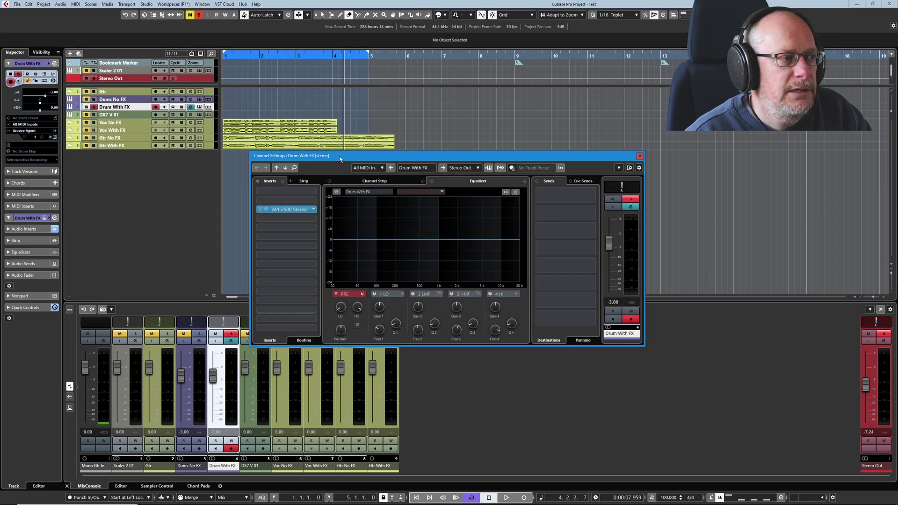
click(313, 210)
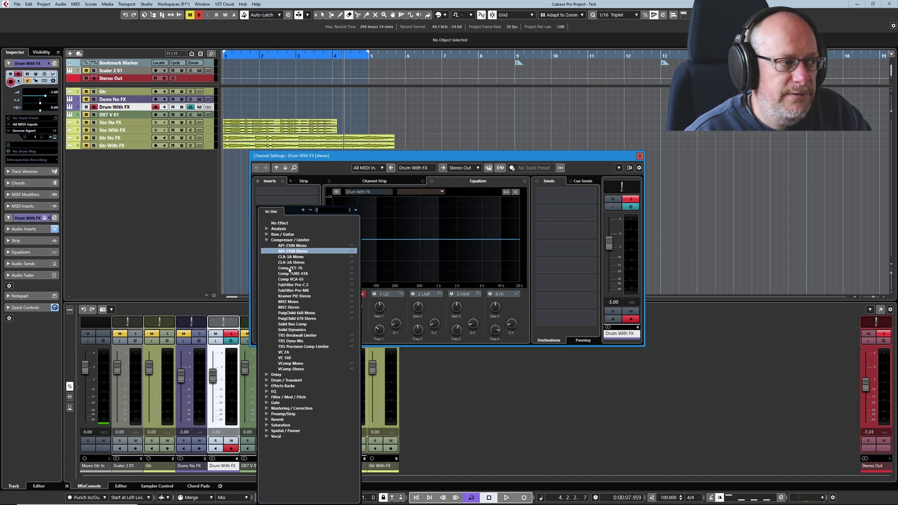
Swap API-2500 Stereo for Comp FET-76 on the first insert, preview its panel, then reopen the insert list
click(300, 251)
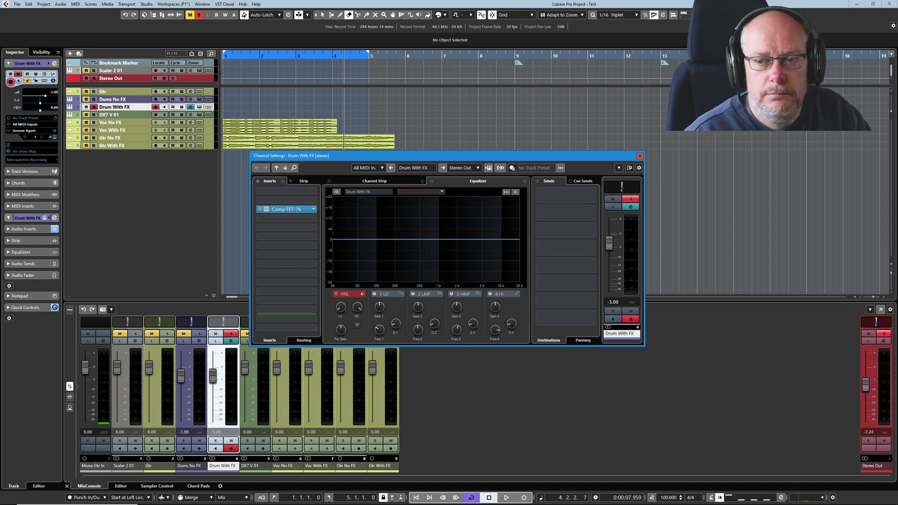
drag(346, 147, 355, 139)
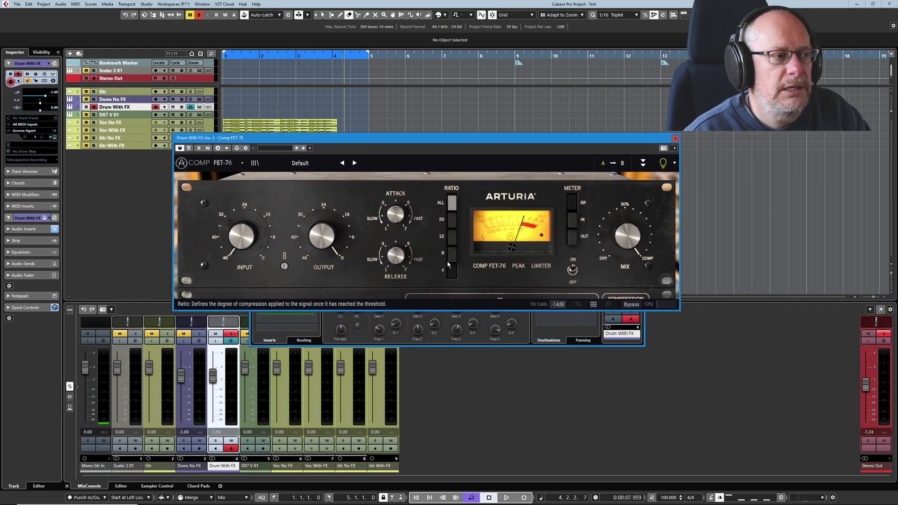
click(286, 191)
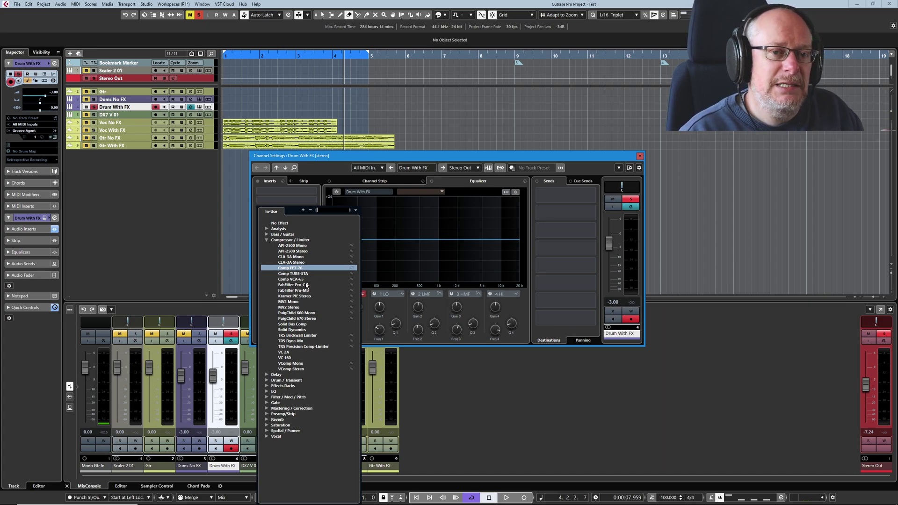
Alt+Tab to the Excel workbook's Emulation Index compressor list
key(alt+Tab)
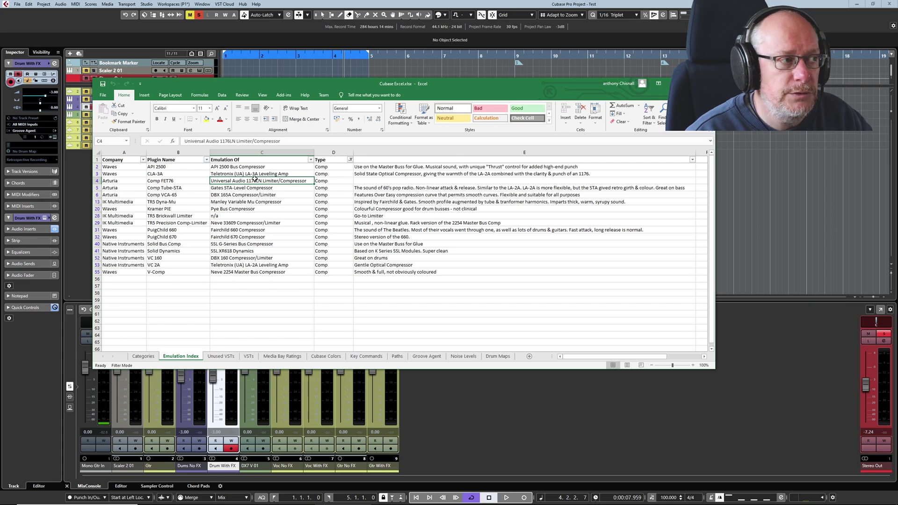
Read the API 2500, Comp VCA-65 and TR5 Dyna-Mu descriptions, then reopen Cubase's insert plug-in list
click(425, 169)
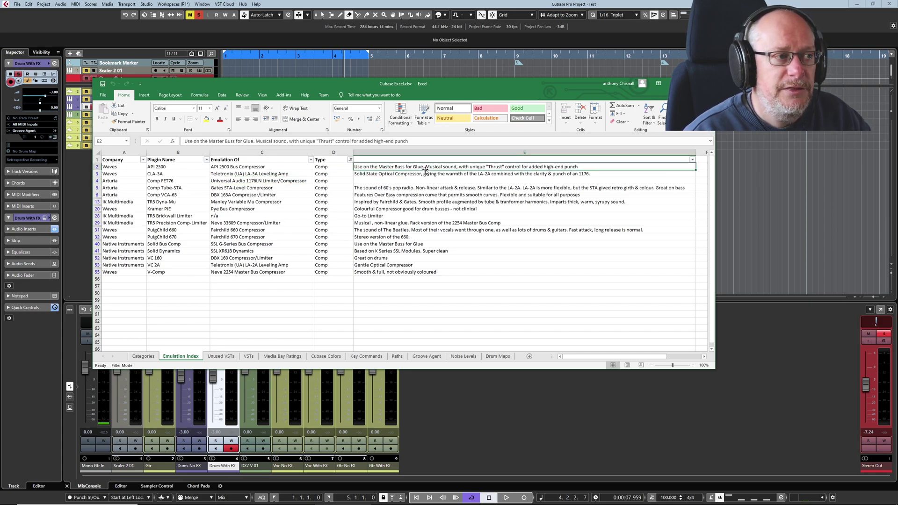
click(433, 195)
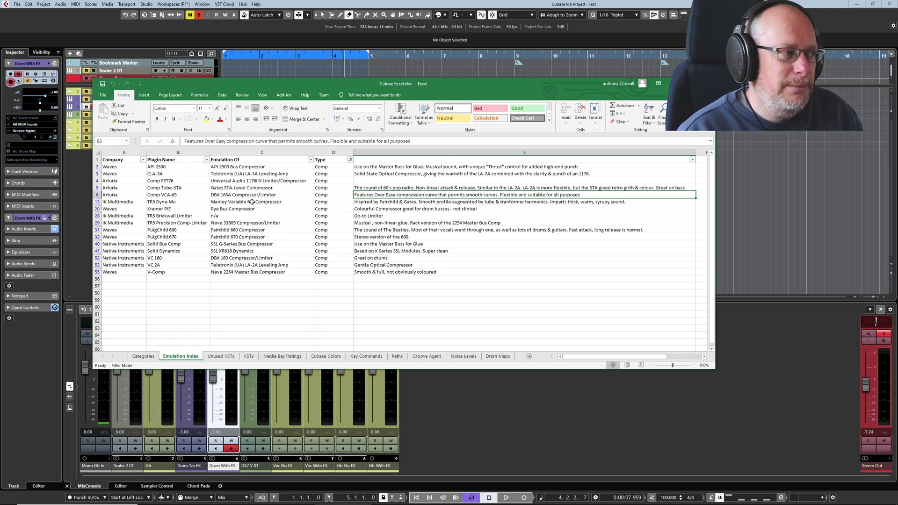
click(375, 202)
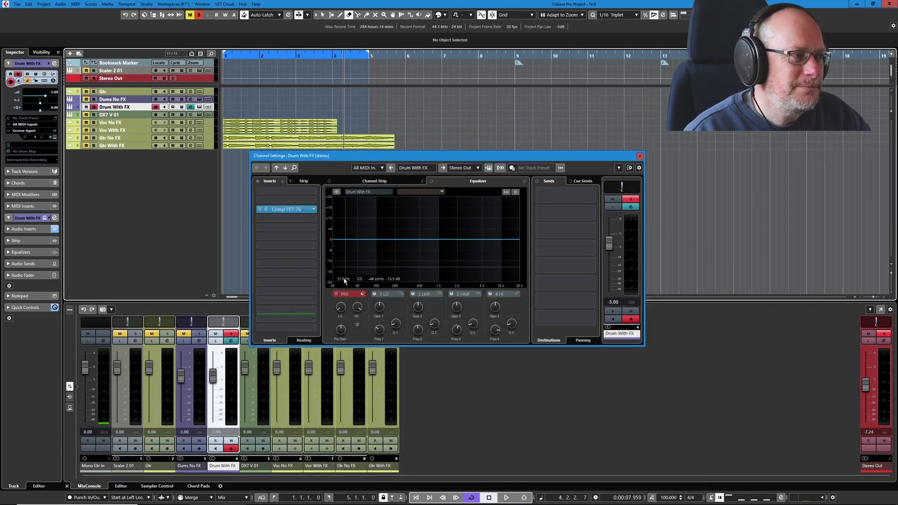
click(286, 209)
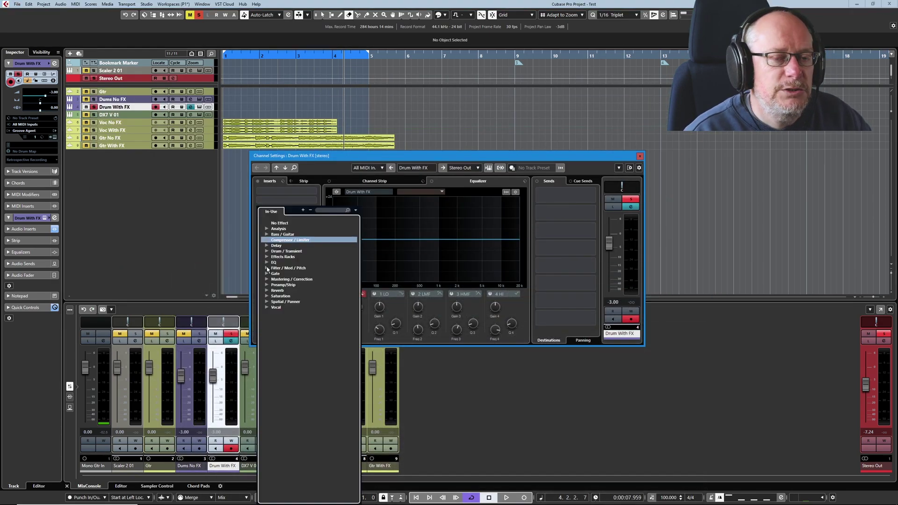
Expand the Filter / Mod / Pitch and Saturation category folders in the insert selector
click(268, 268)
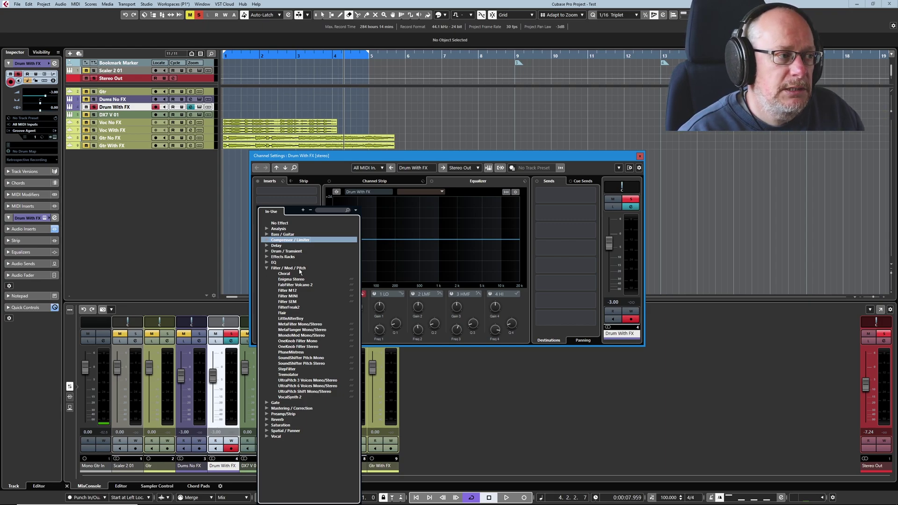
click(266, 424)
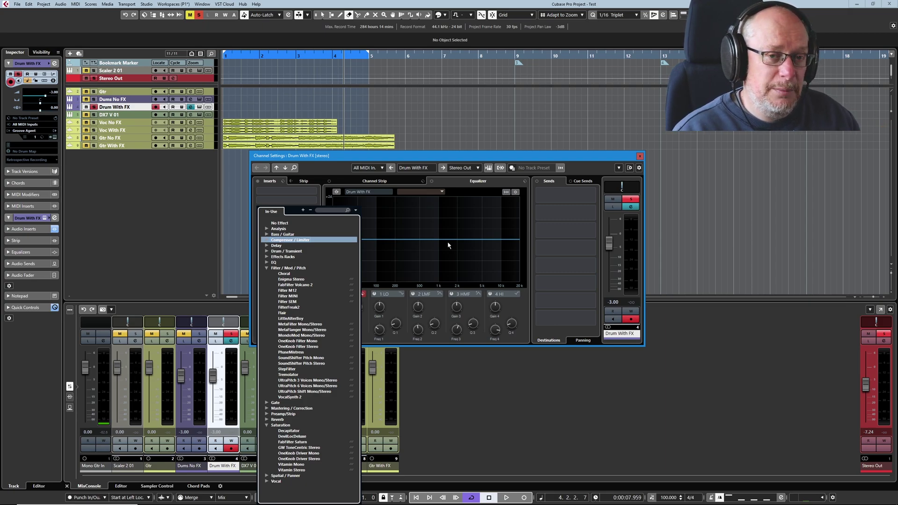
Collapse Filter / Mod / Pitch and Saturation, briefly open Gate, and expand Spatial / Panner and Analysis
click(281, 268)
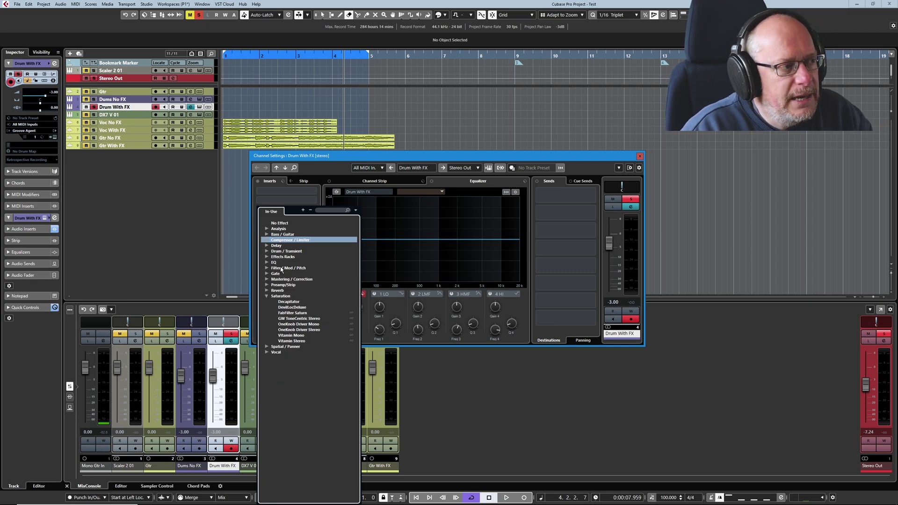
click(267, 296)
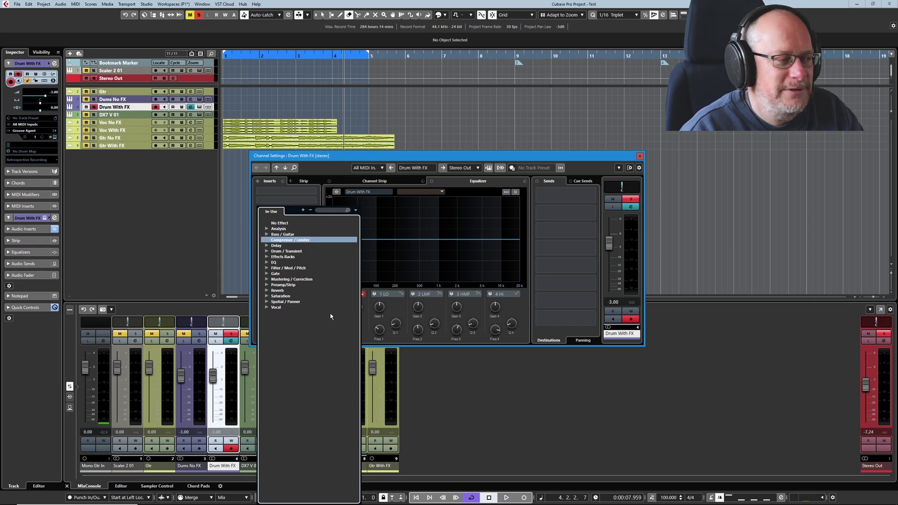
click(267, 302)
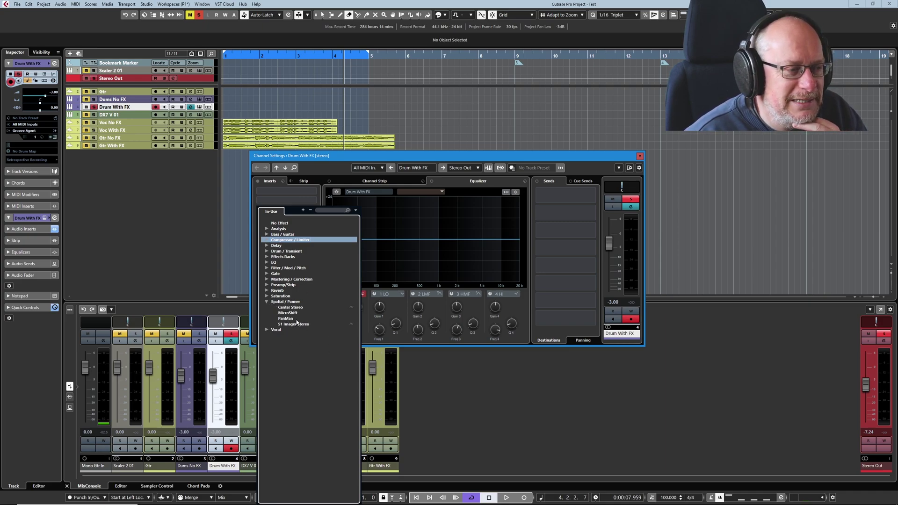
click(266, 274)
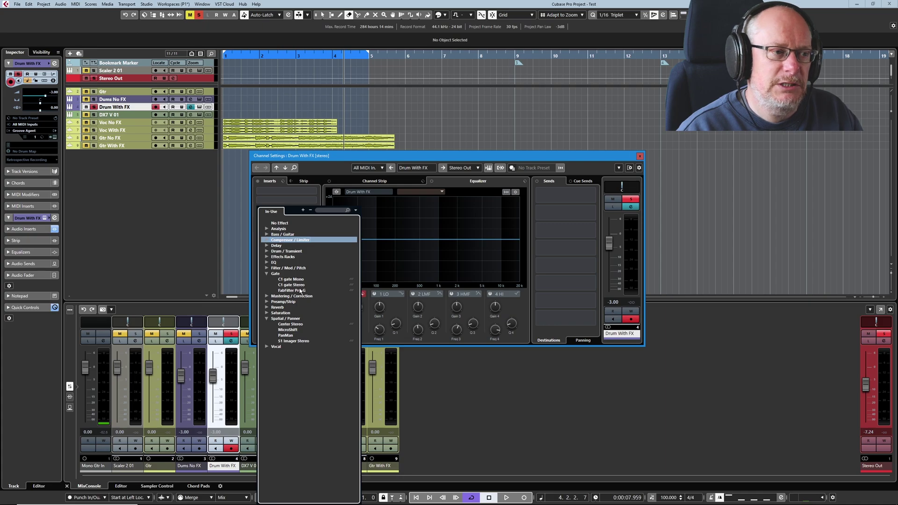
click(267, 273)
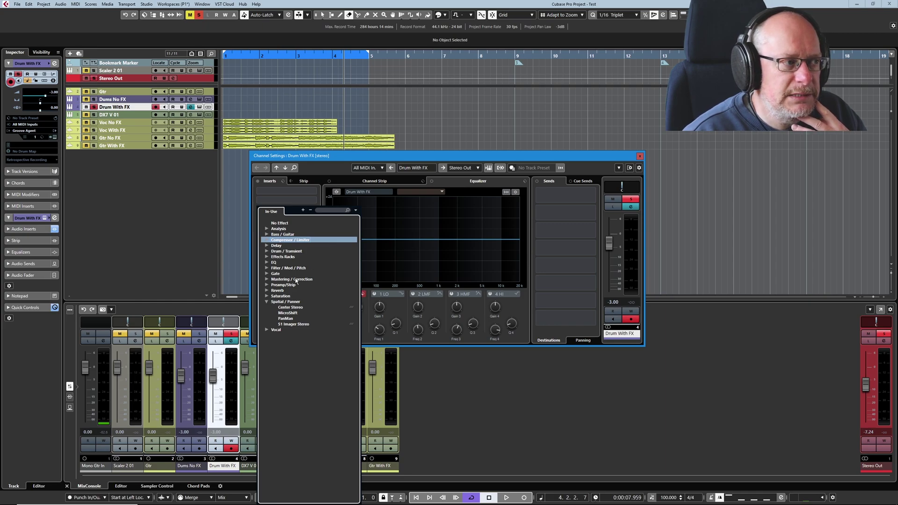
click(275, 229)
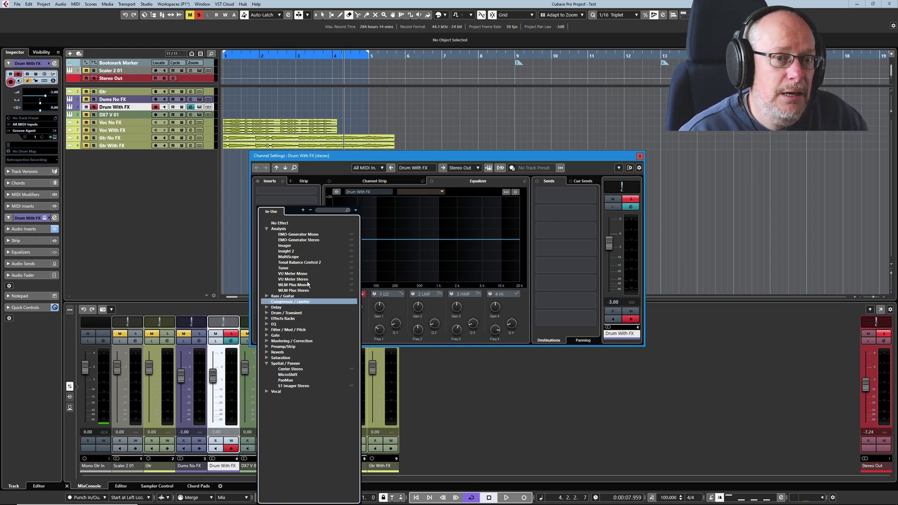
Collapse Analysis and expand Compressor / Limiter to list API-2500 Mono through VComp Stereo
click(267, 229)
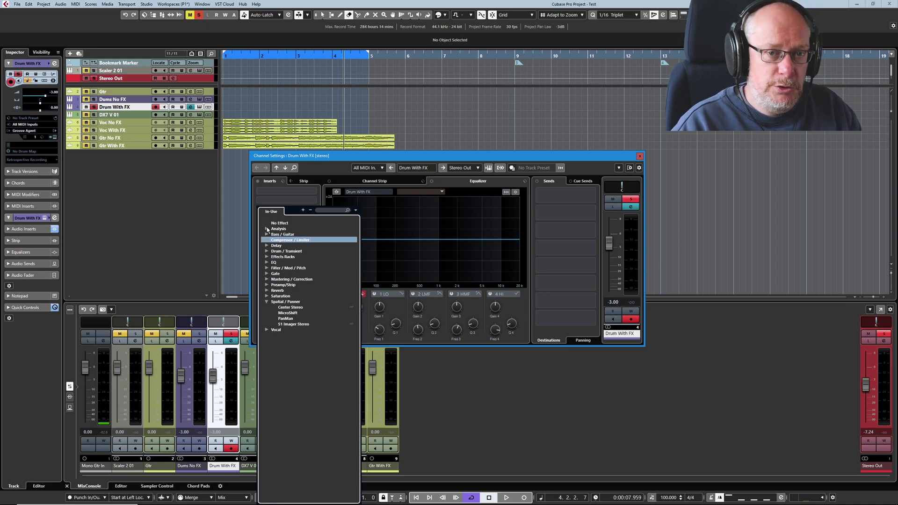
click(267, 240)
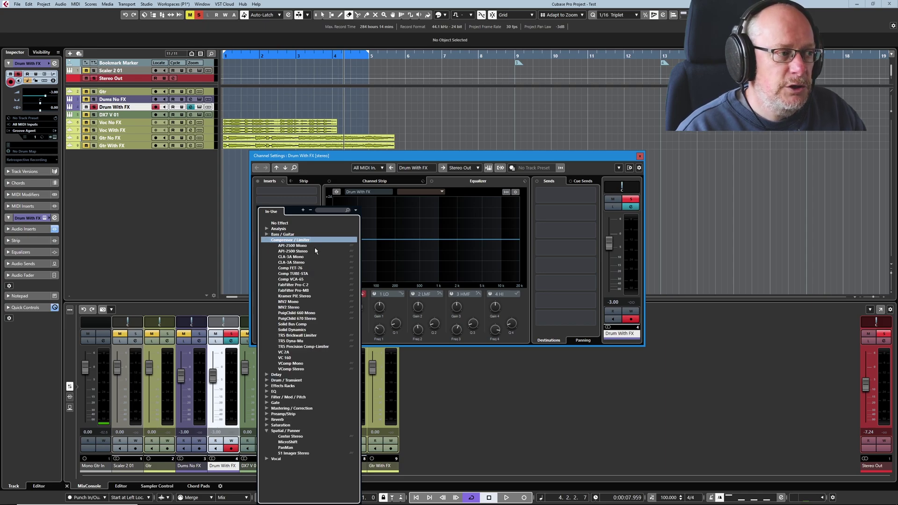